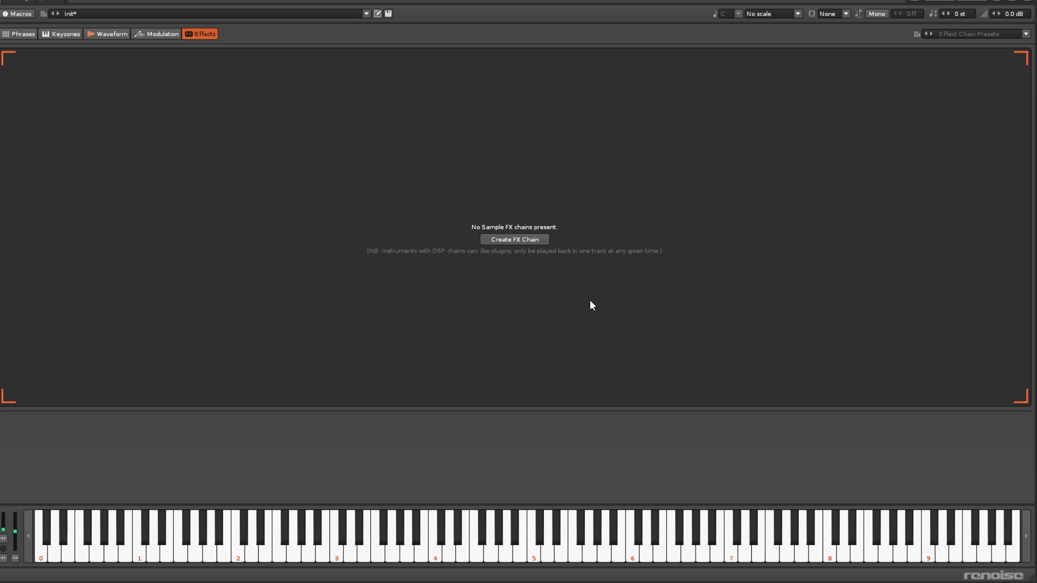
# Step: Create a sample FX chain for the instrument and add a Velocity Tracker device to it
pyautogui.click(507, 241)
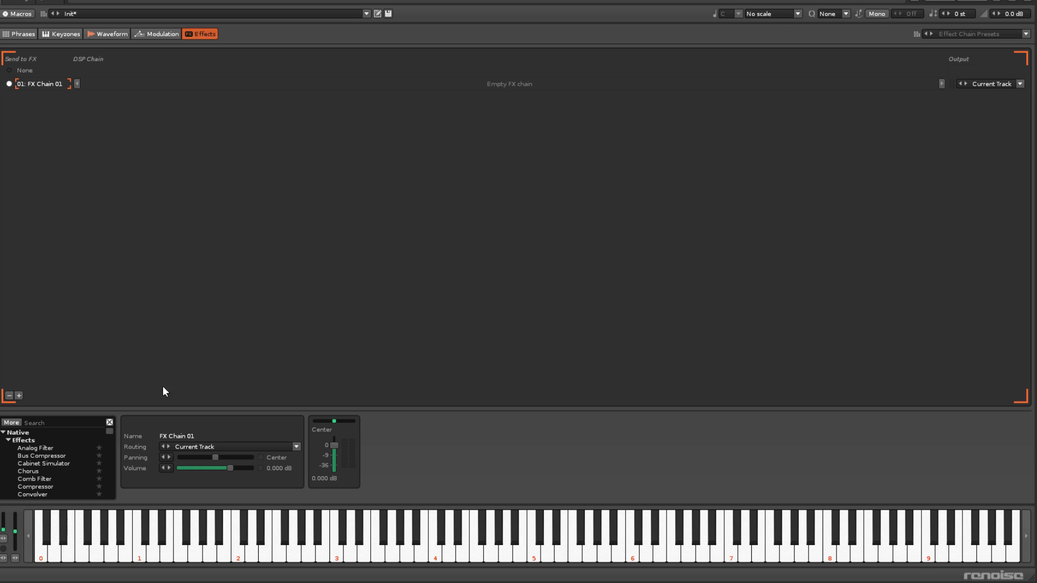
pyautogui.click(73, 426)
pyautogui.write('v')
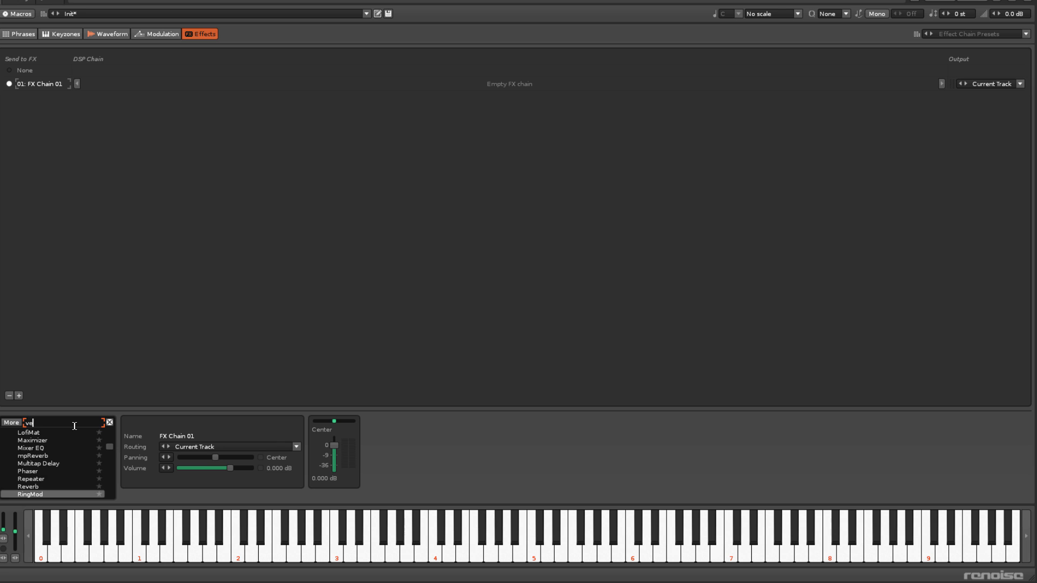
pyautogui.write('e')
pyautogui.doubleClick(68, 448)
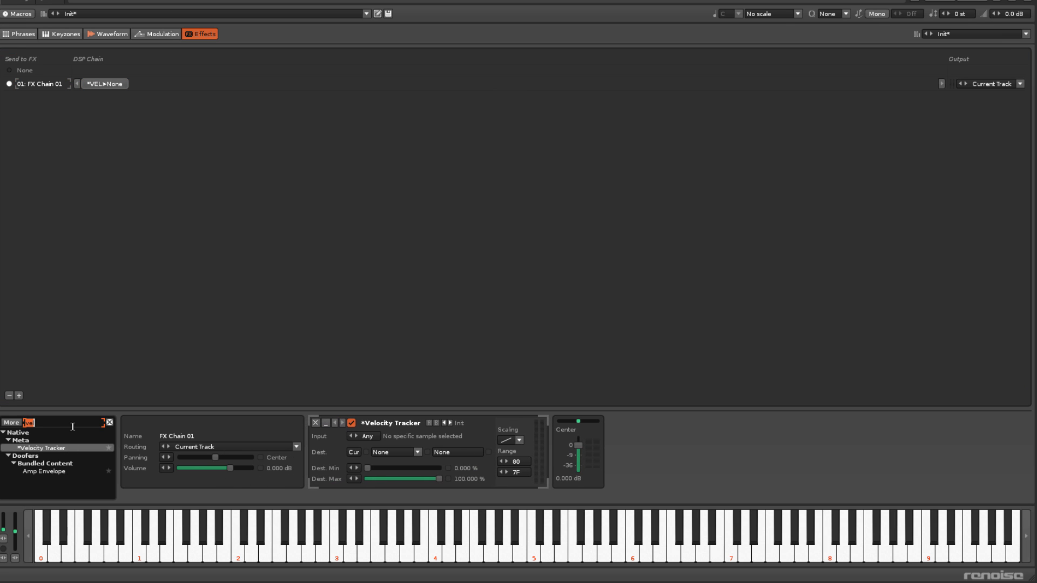
# Step: Add two LFO devices followed by a RingMod to the FX chain
pyautogui.write('lfo')
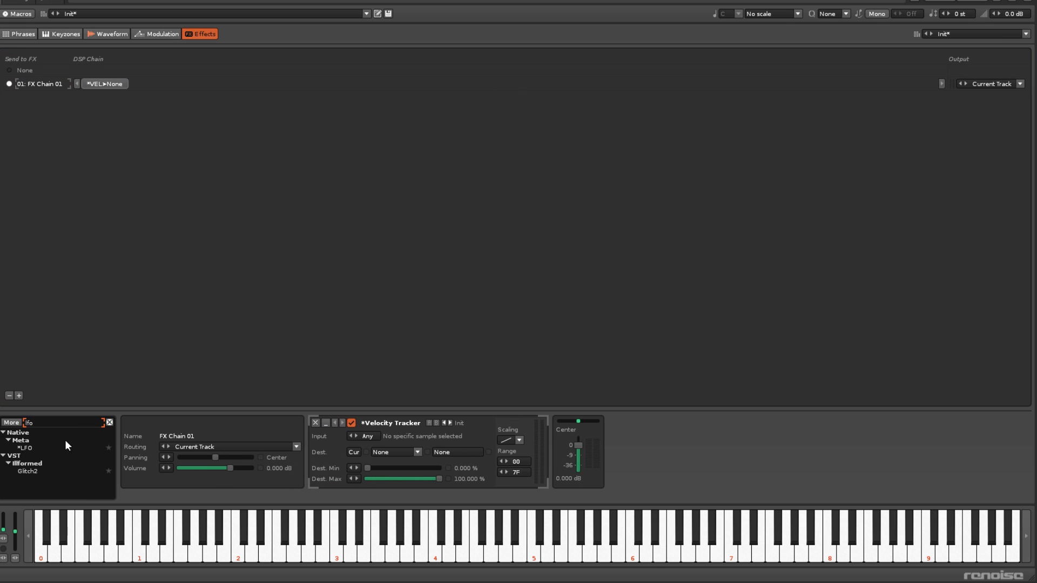
pyautogui.doubleClick(60, 446)
pyautogui.doubleClick(59, 446)
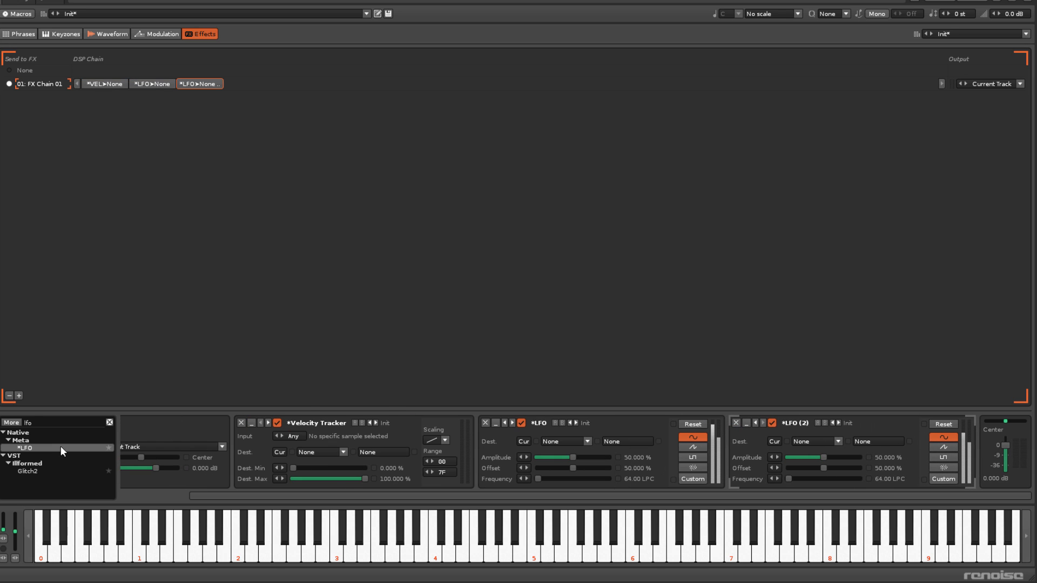
pyautogui.click(52, 424)
pyautogui.write('rin')
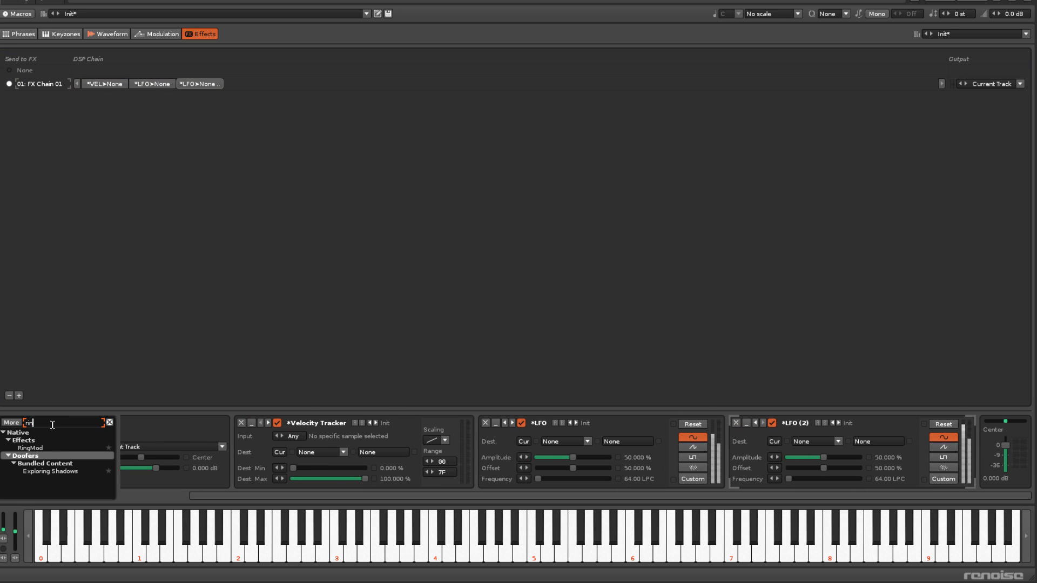
pyautogui.doubleClick(51, 447)
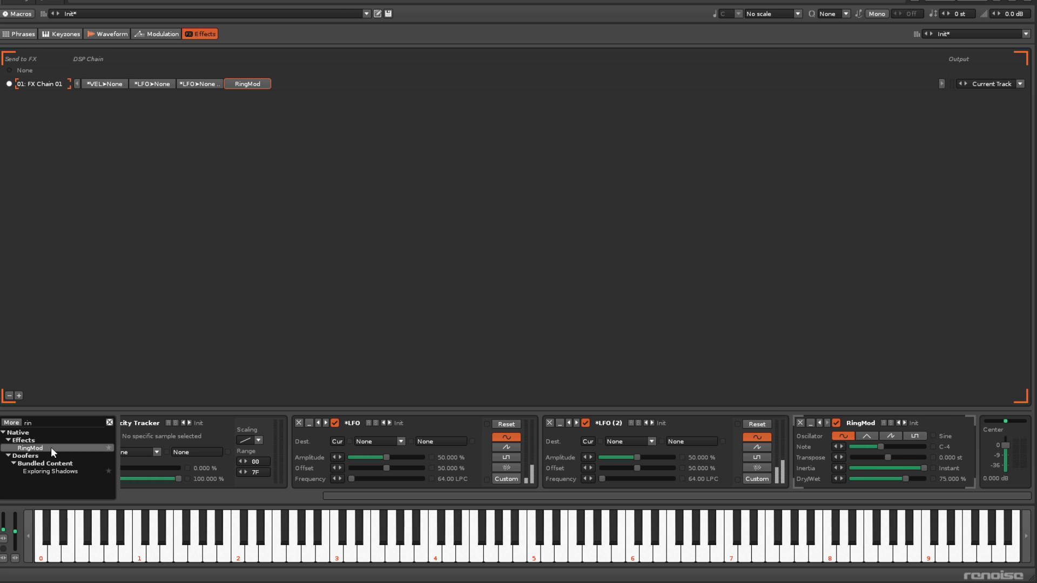
# Step: Route the Velocity Tracker to the first LFO's Reset parameter and set its destination maximum to 0
pyautogui.moveTo(336, 495); pyautogui.dragTo(96, 488)
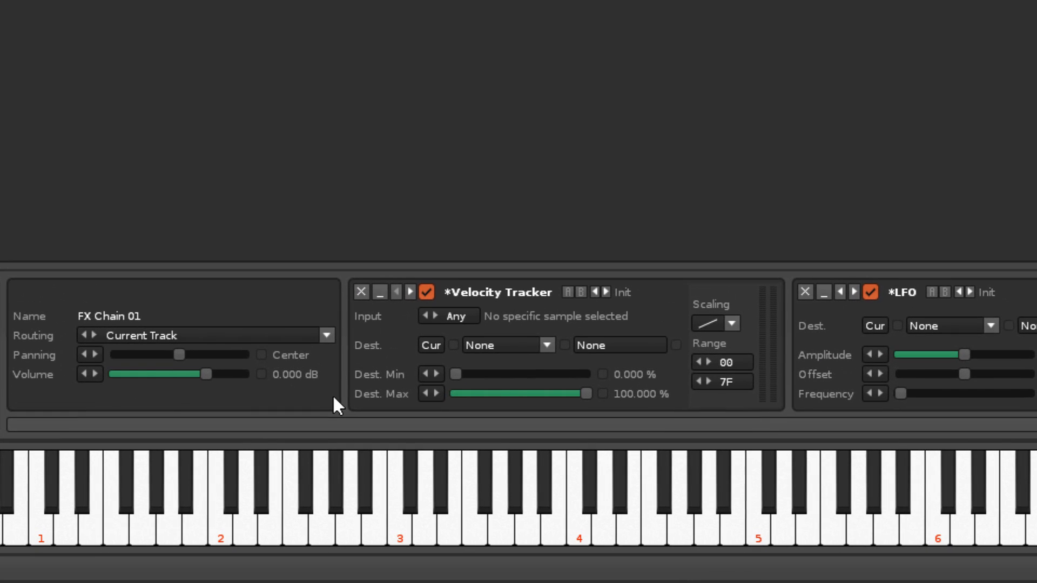
pyautogui.click(549, 345)
pyautogui.click(522, 293)
pyautogui.click(657, 345)
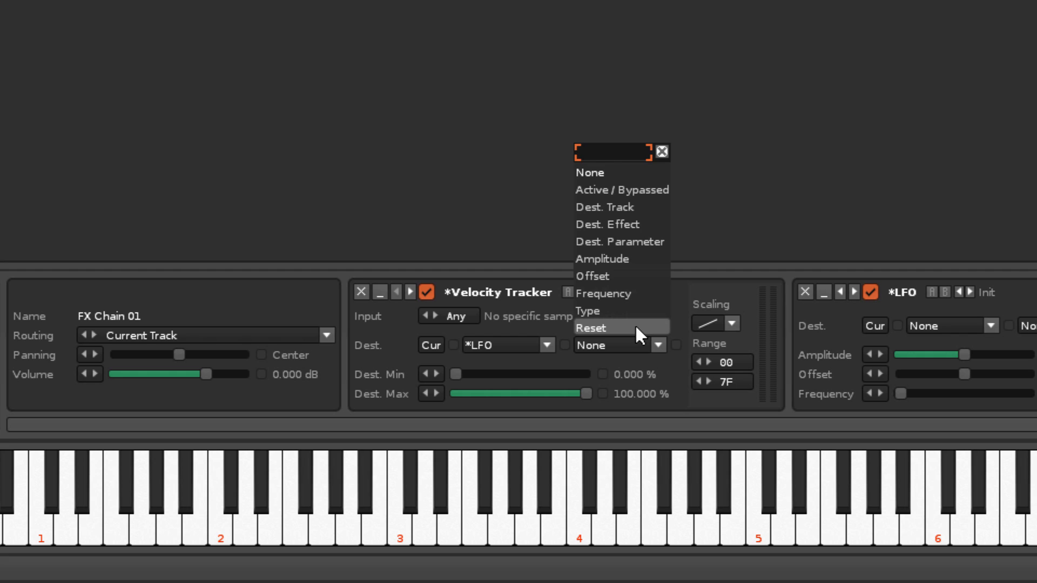
pyautogui.click(635, 327)
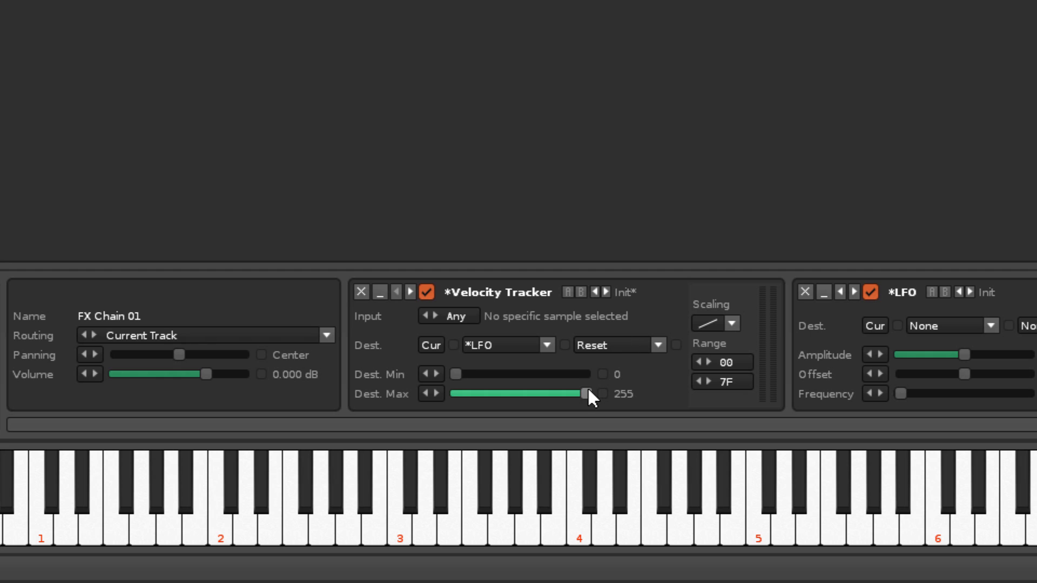
pyautogui.moveTo(587, 391); pyautogui.dragTo(456, 394)
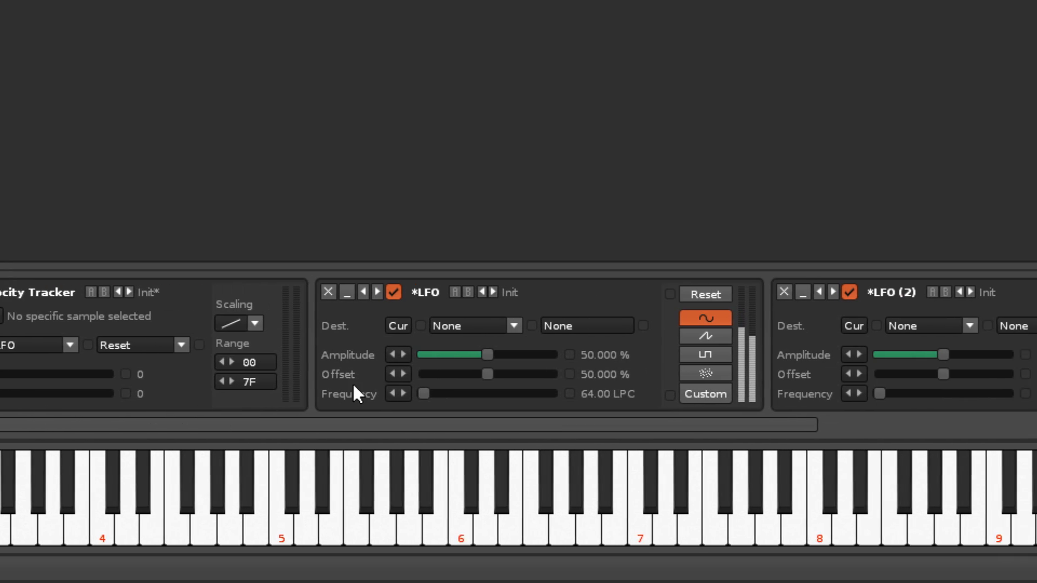
# Step: Route the first LFO to the Amplitude of LFO (2), with amplitude 100 % and frequency 1 LPC
pyautogui.click(514, 325)
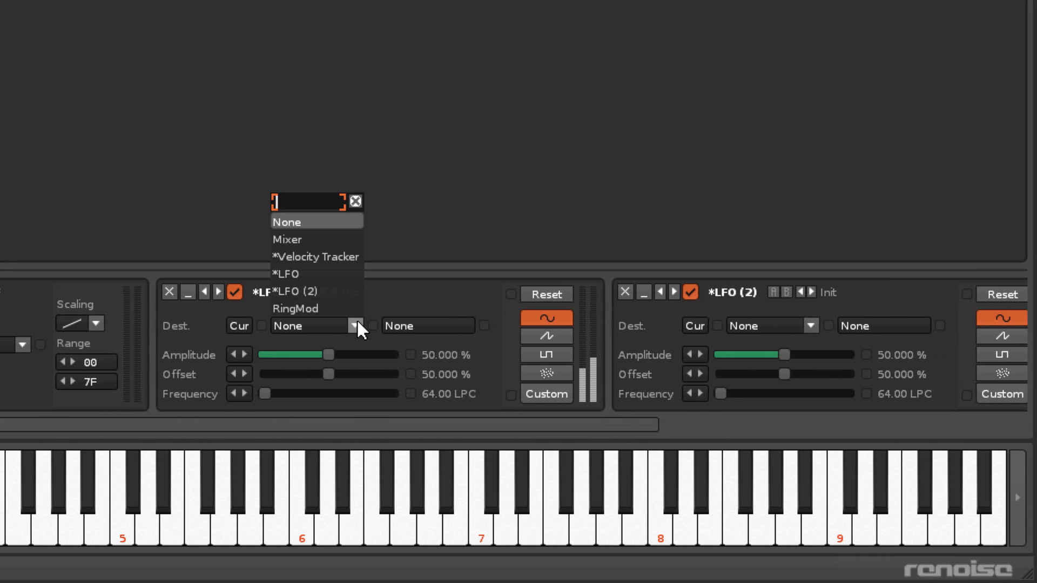
pyautogui.click(338, 291)
pyautogui.click(467, 325)
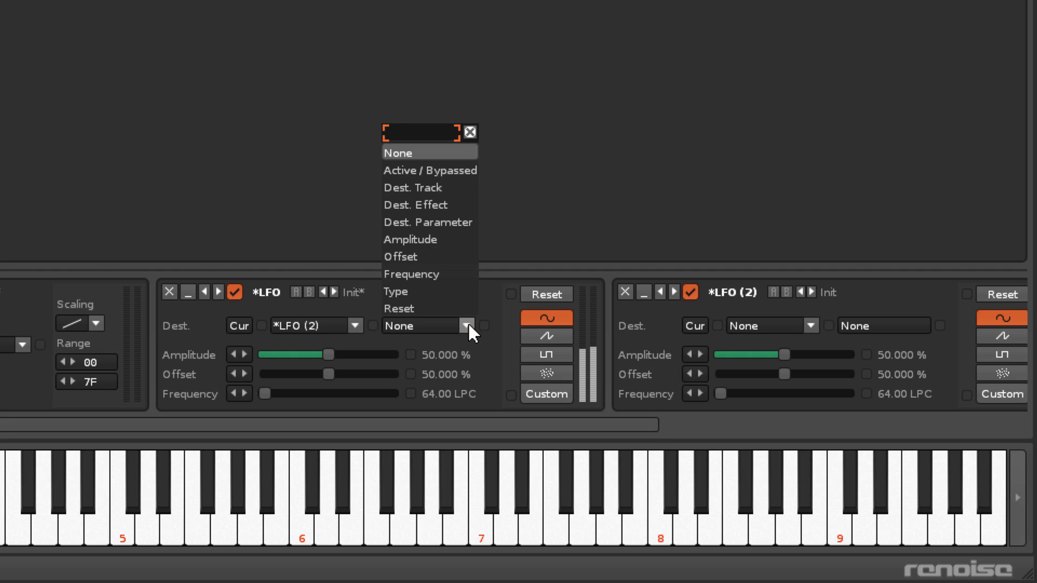
pyautogui.click(450, 239)
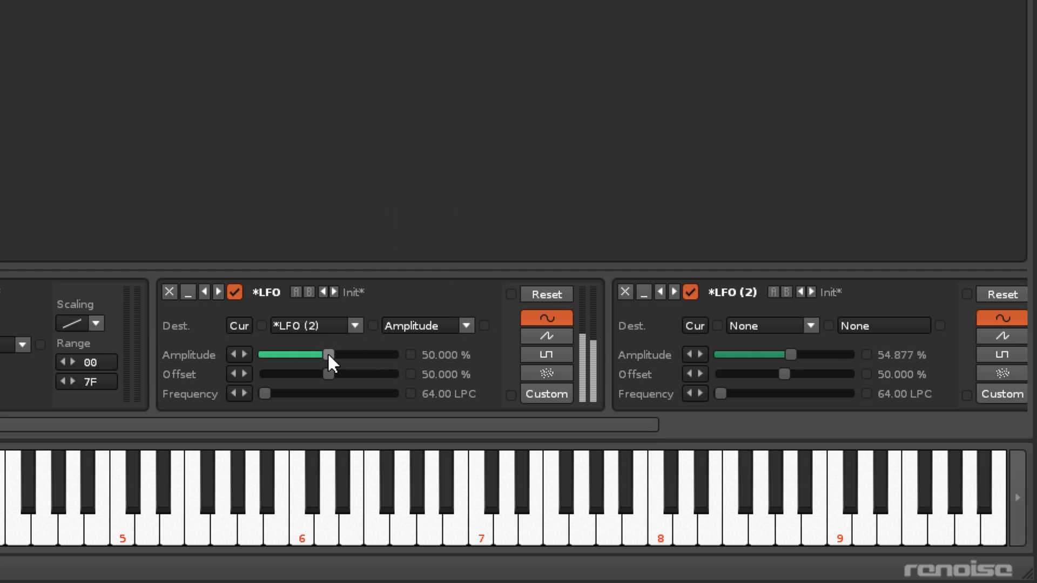
pyautogui.moveTo(327, 352); pyautogui.dragTo(391, 363)
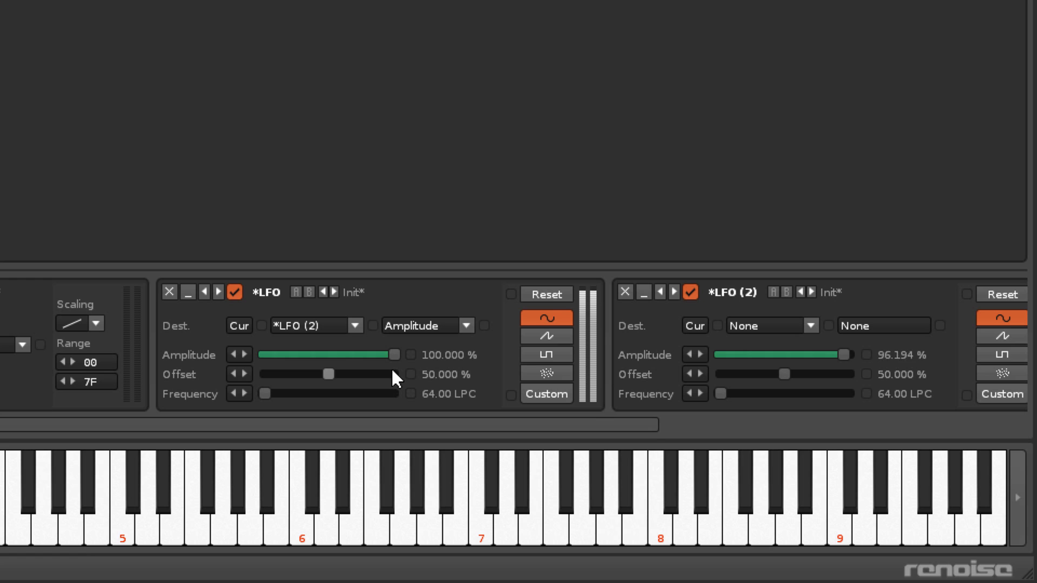
pyautogui.moveTo(307, 393); pyautogui.dragTo(448, 394)
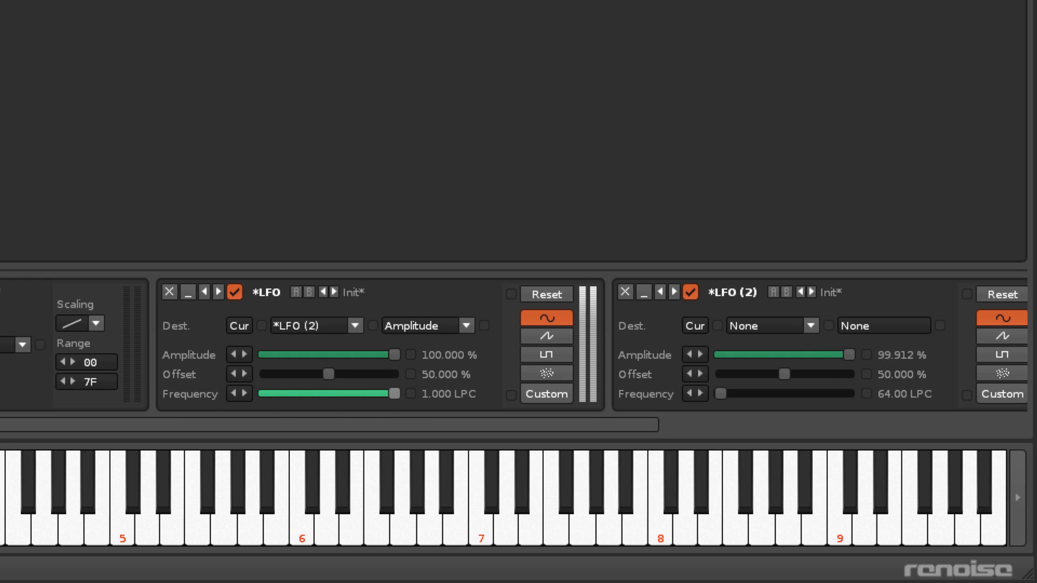
# Step: Give the first LFO a custom one-shot envelope of length 2, falling linearly from maximum to zero
pyautogui.click(543, 394)
pyautogui.doubleClick(850, 312)
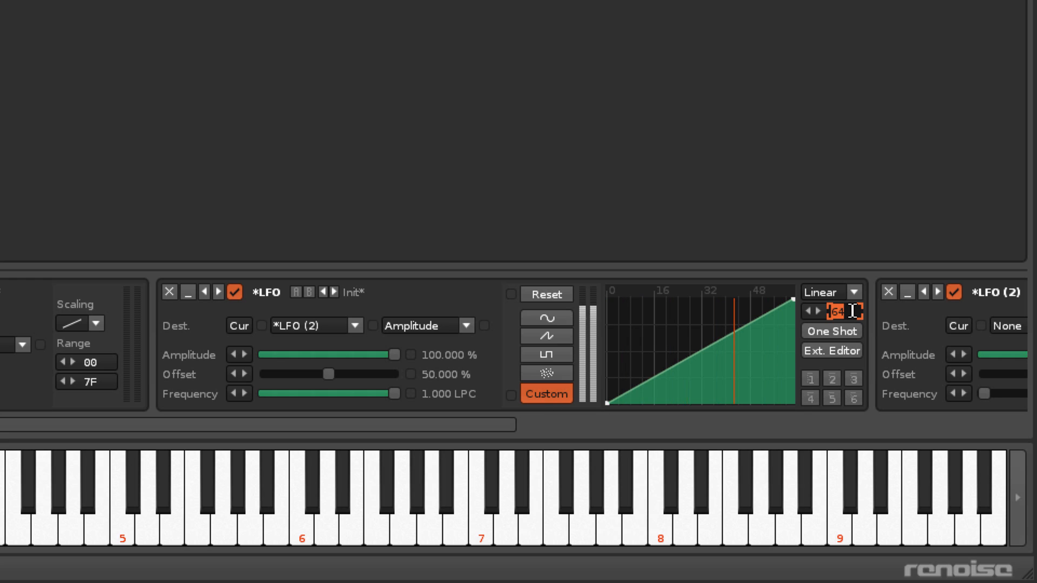
pyautogui.write('2')
pyautogui.press('Return')
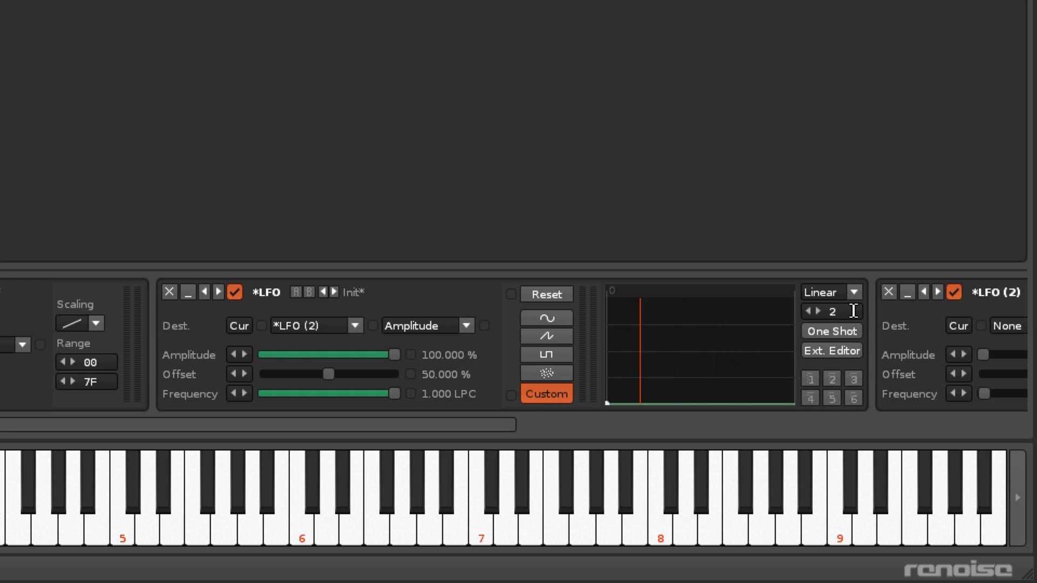
pyautogui.moveTo(607, 402); pyautogui.dragTo(608, 301)
pyautogui.moveTo(733, 363); pyautogui.dragTo(794, 408)
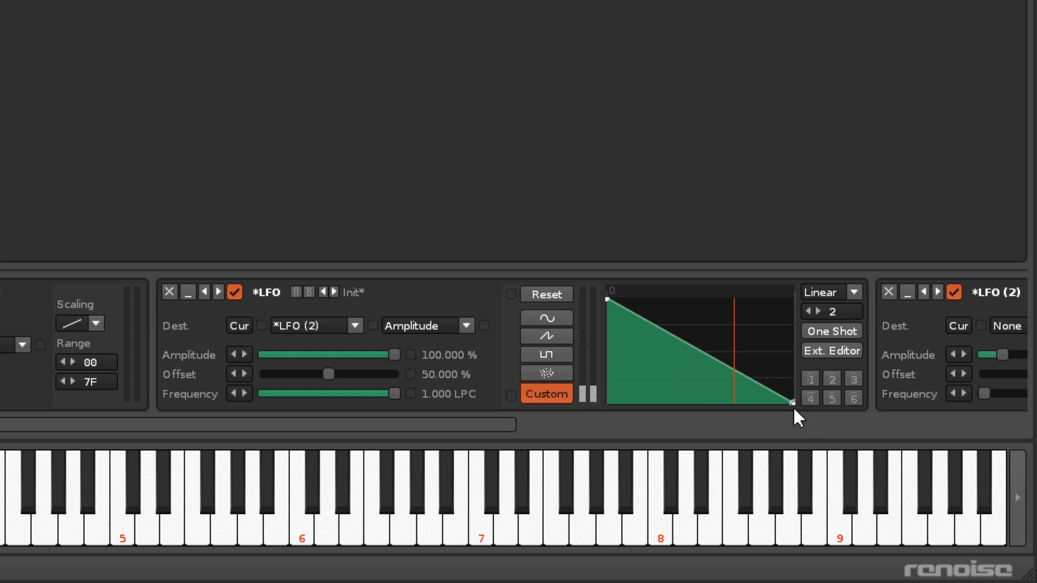
pyautogui.click(842, 331)
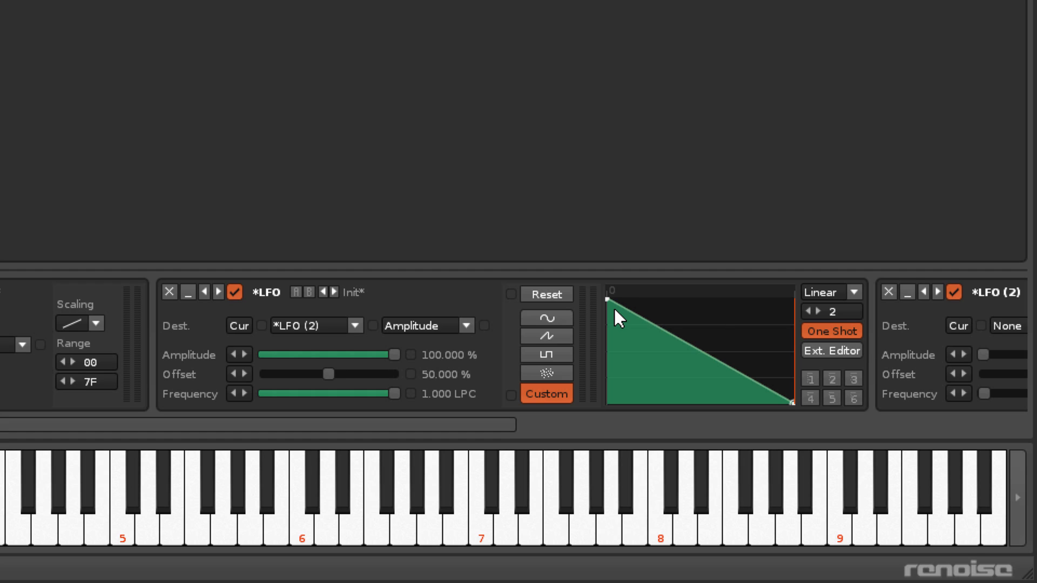
# Step: Play several test notes to check that the first LFO's envelope retriggers
pyautogui.press('q')
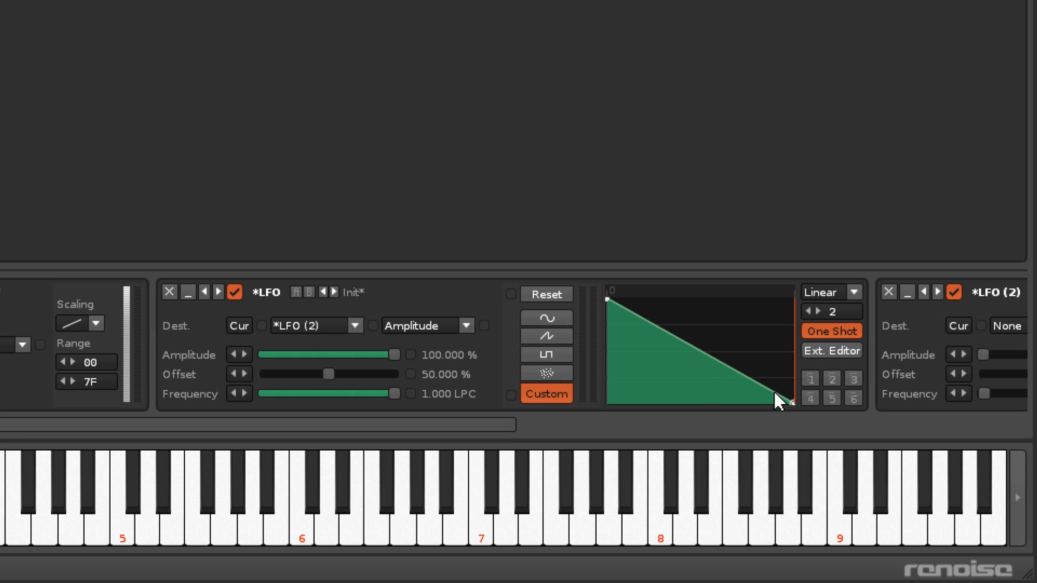
pyautogui.press('q')
pyautogui.press('q')
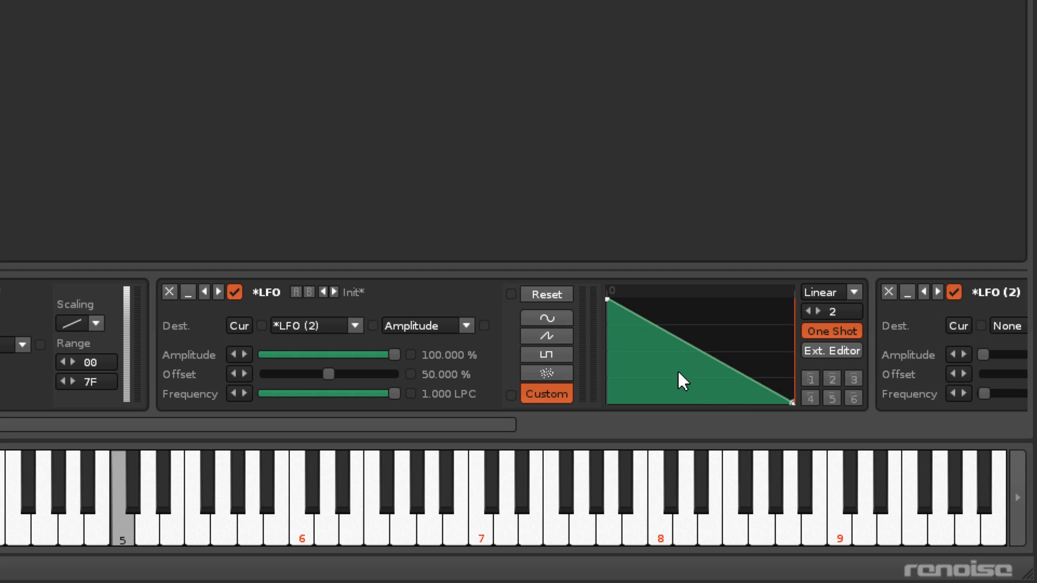
pyautogui.press('q')
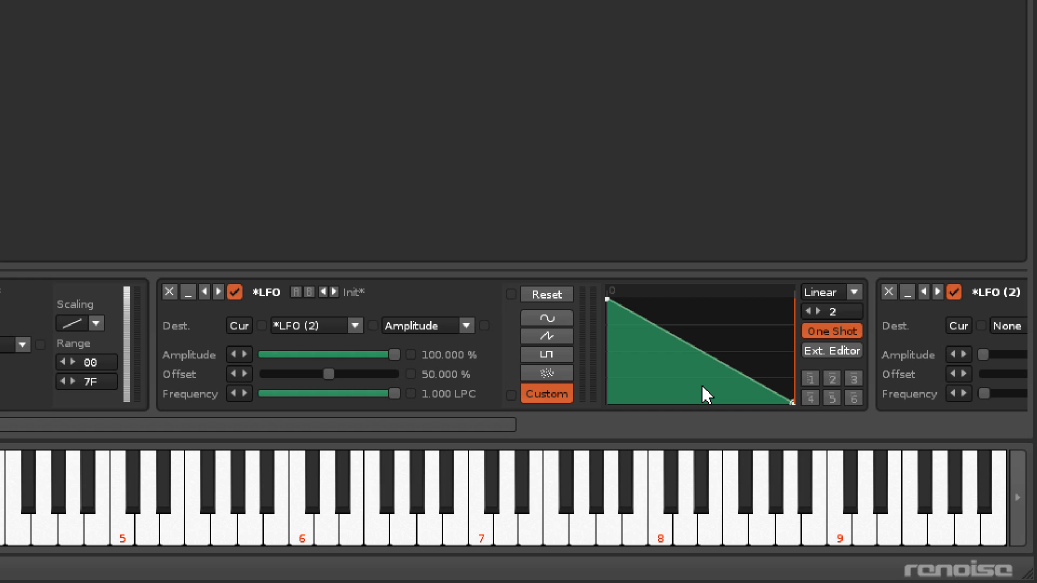
# Step: Route LFO (2) to the RingMod's Note parameter, with frequency 1 LPC and the random waveform
pyautogui.moveTo(456, 426); pyautogui.dragTo(986, 429)
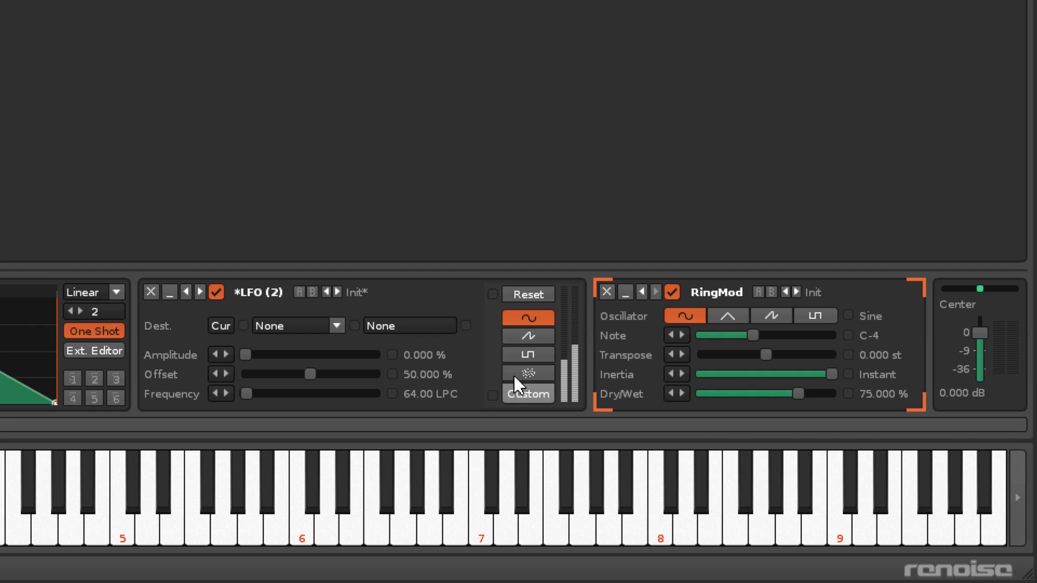
pyautogui.click(338, 325)
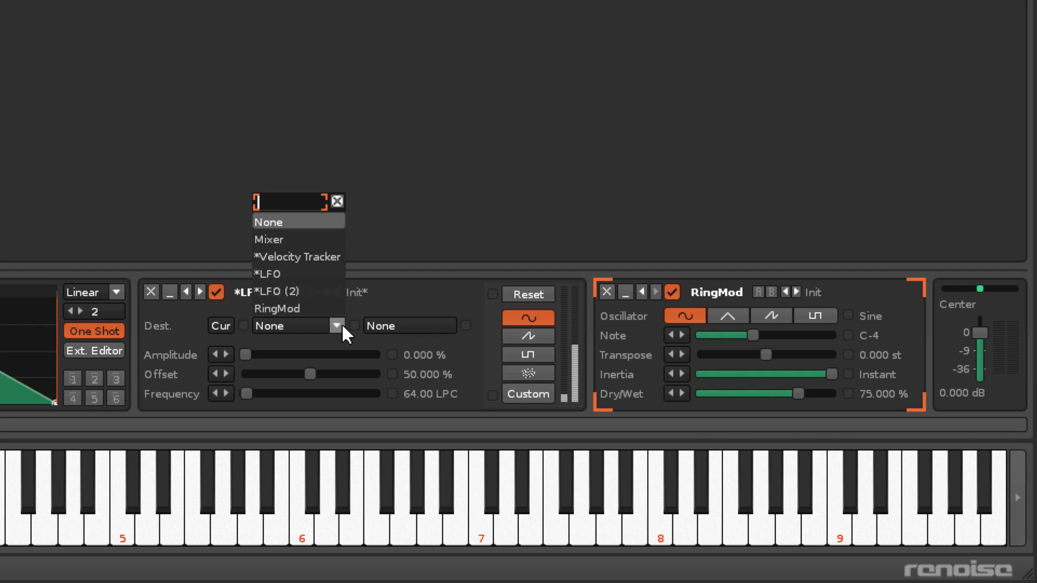
pyautogui.click(310, 308)
pyautogui.click(451, 324)
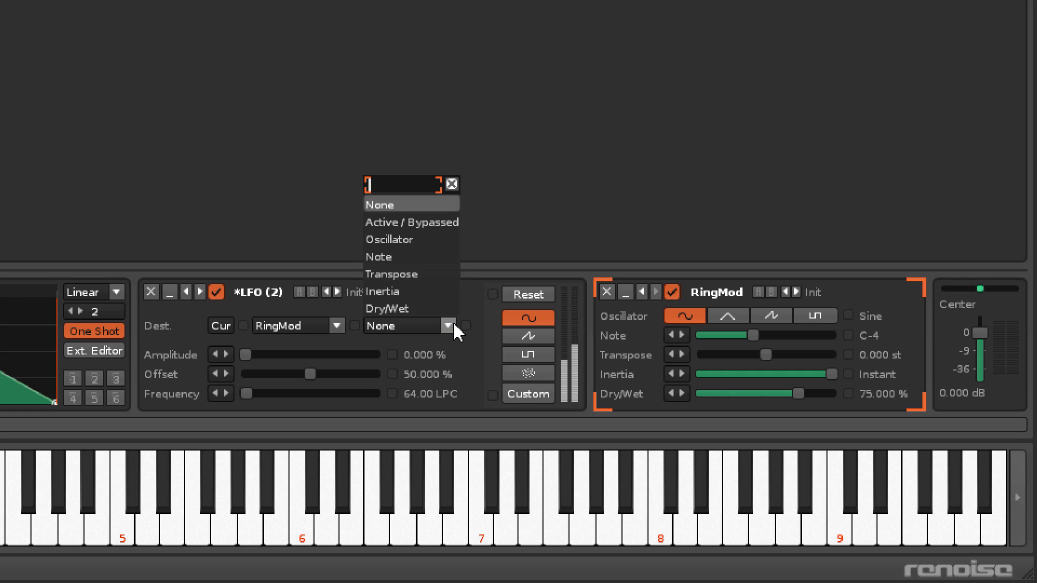
pyautogui.click(417, 257)
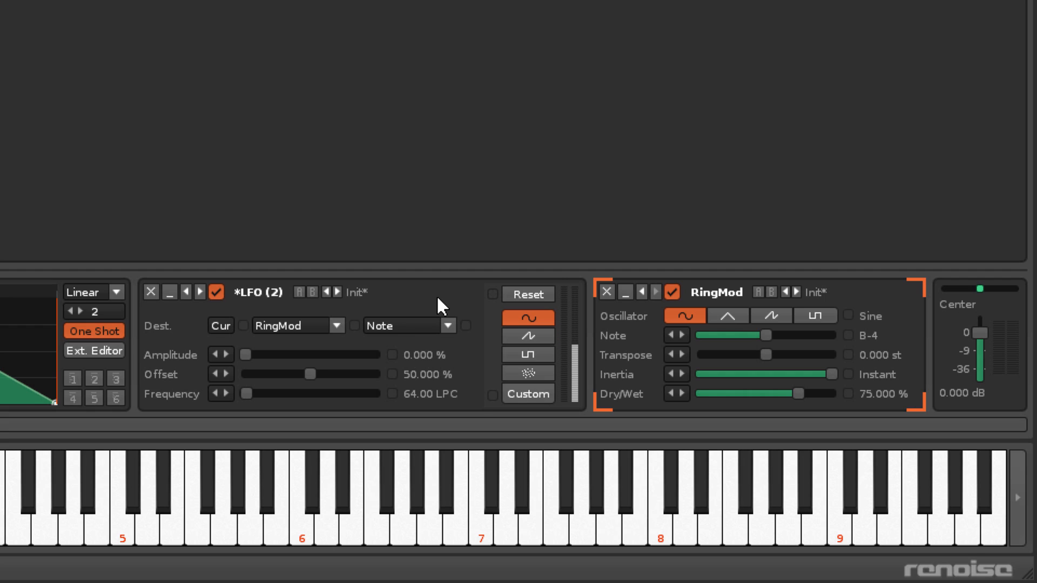
pyautogui.moveTo(248, 393); pyautogui.dragTo(376, 393)
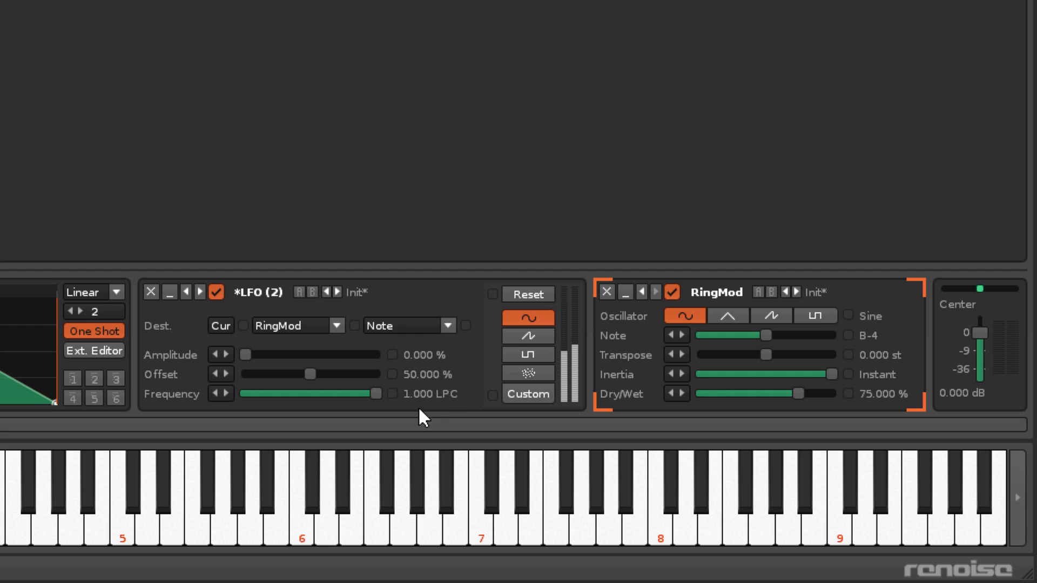
pyautogui.click(523, 374)
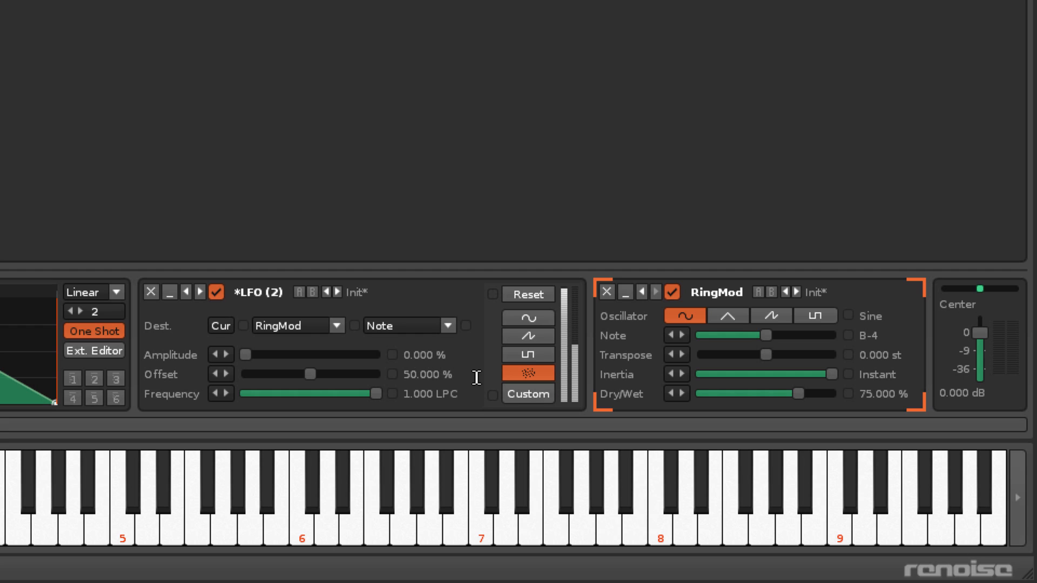
# Step: Play repeated test notes to audition the random ring modulation at each note's attack
pyautogui.press('q')
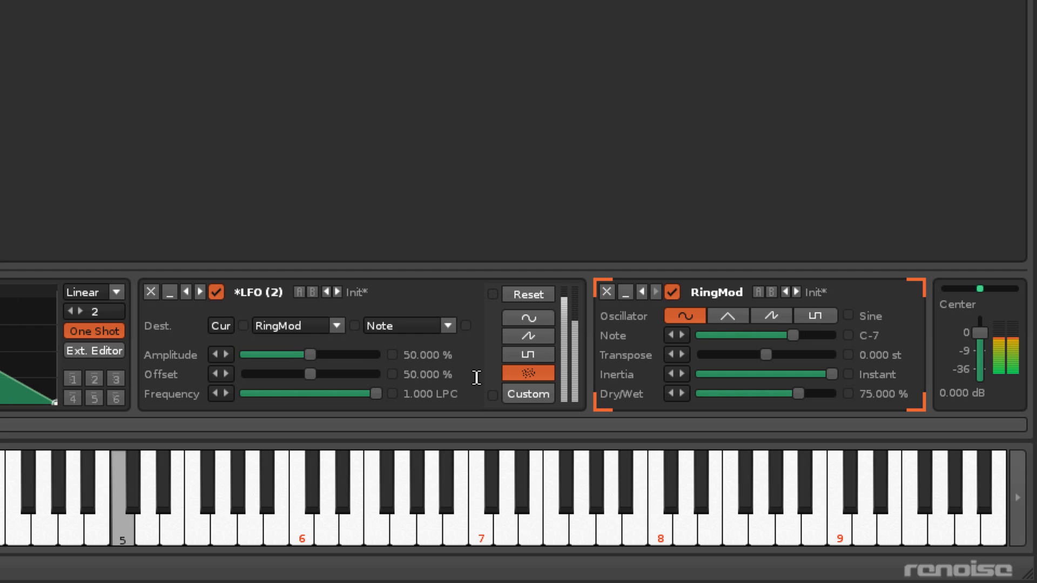
pyautogui.press('q')
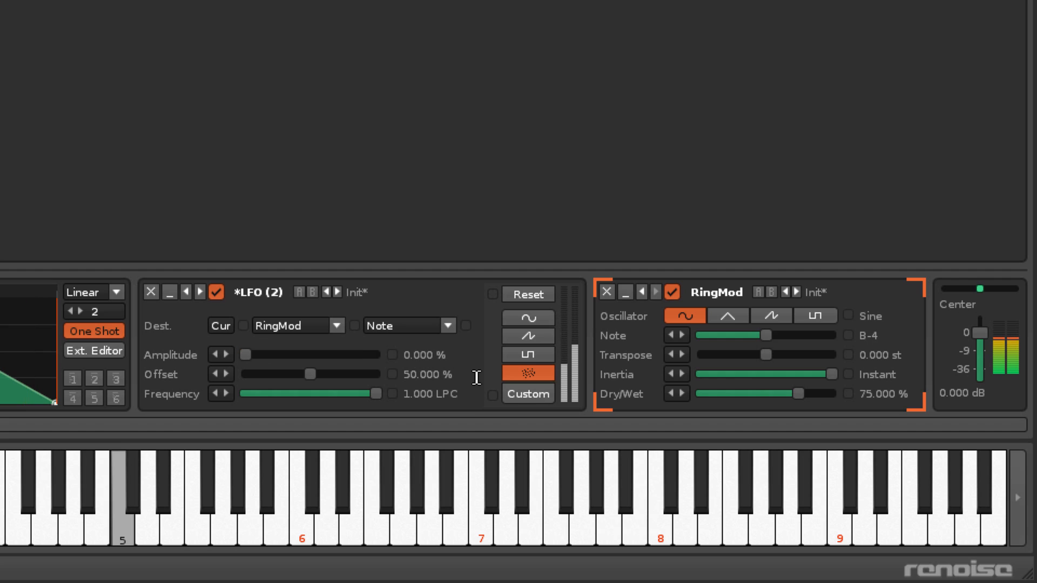
pyautogui.press('q')
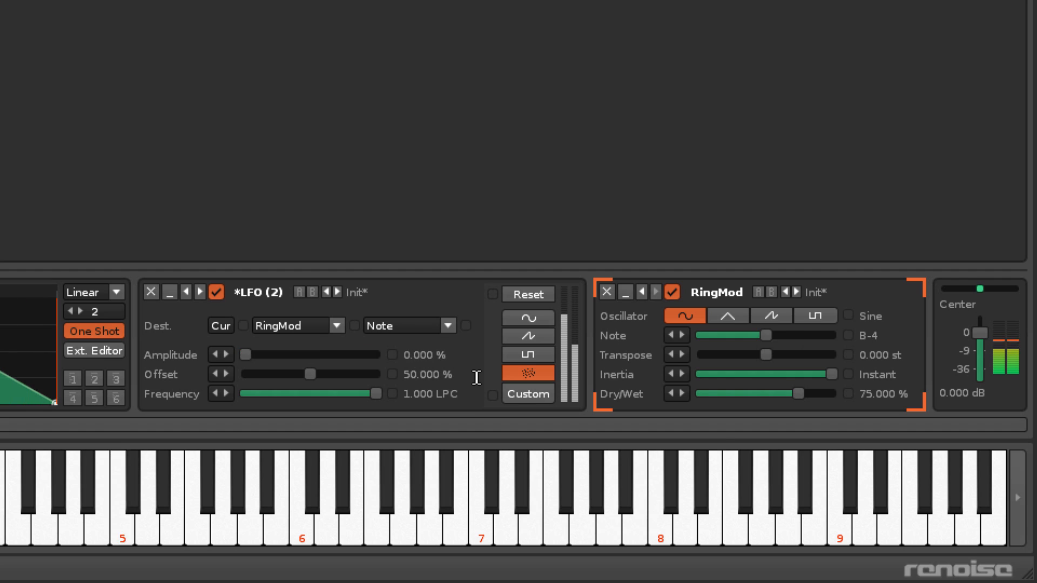
pyautogui.press('q')
pyautogui.press('q')
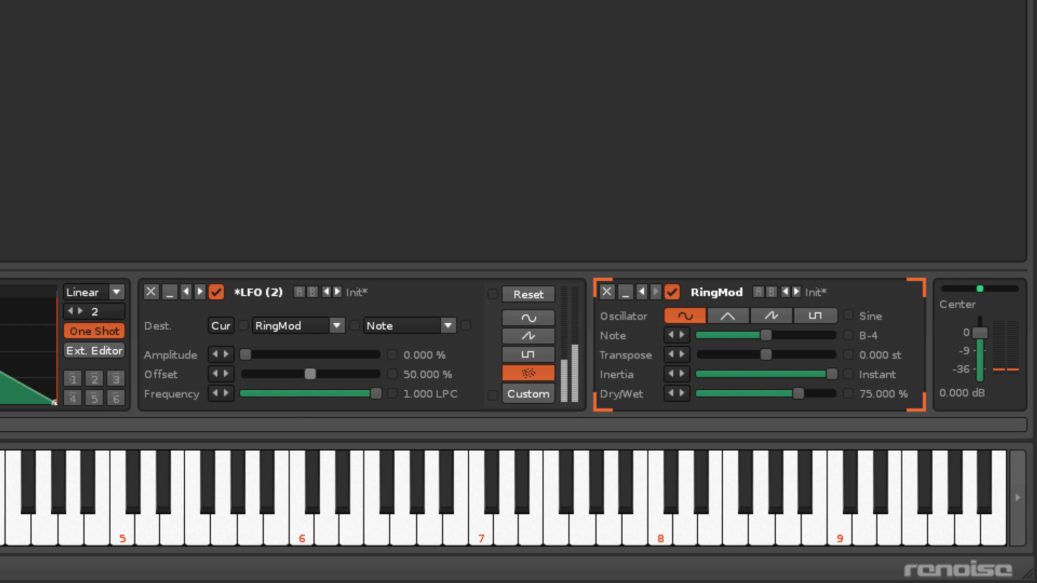
# Step: Try an offset of 15.6 % on LFO (2) while playing test notes
pyautogui.moveTo(307, 372); pyautogui.dragTo(262, 373)
pyautogui.press('q')
pyautogui.press('q')
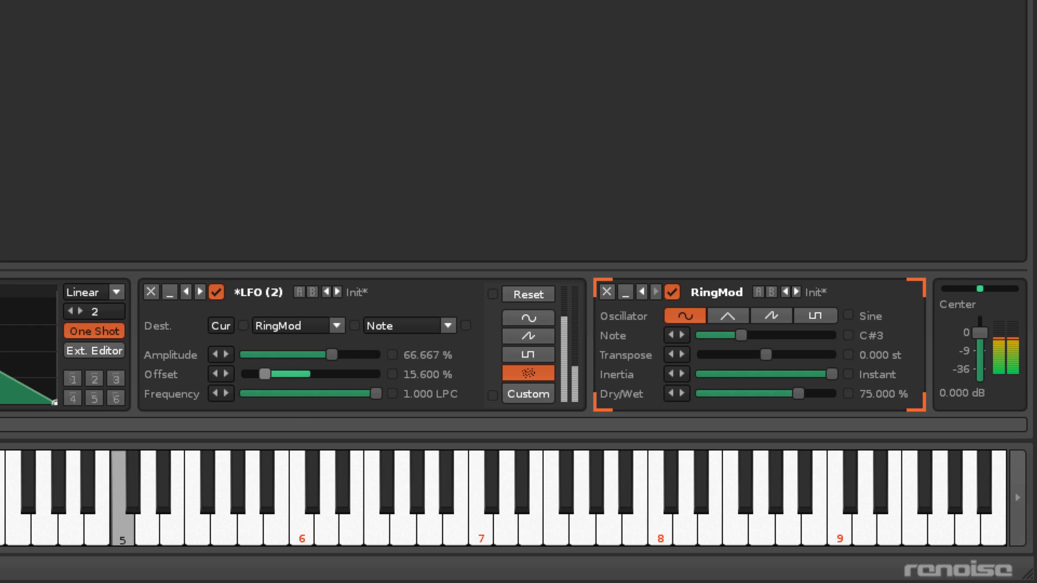
# Step: Set the offset of LFO (2) to 52.8 % while auditioning the sound with repeated test notes
pyautogui.moveTo(267, 378); pyautogui.dragTo(313, 374)
pyautogui.press('q')
pyautogui.press('q')
pyautogui.press('q')
pyautogui.press('q')
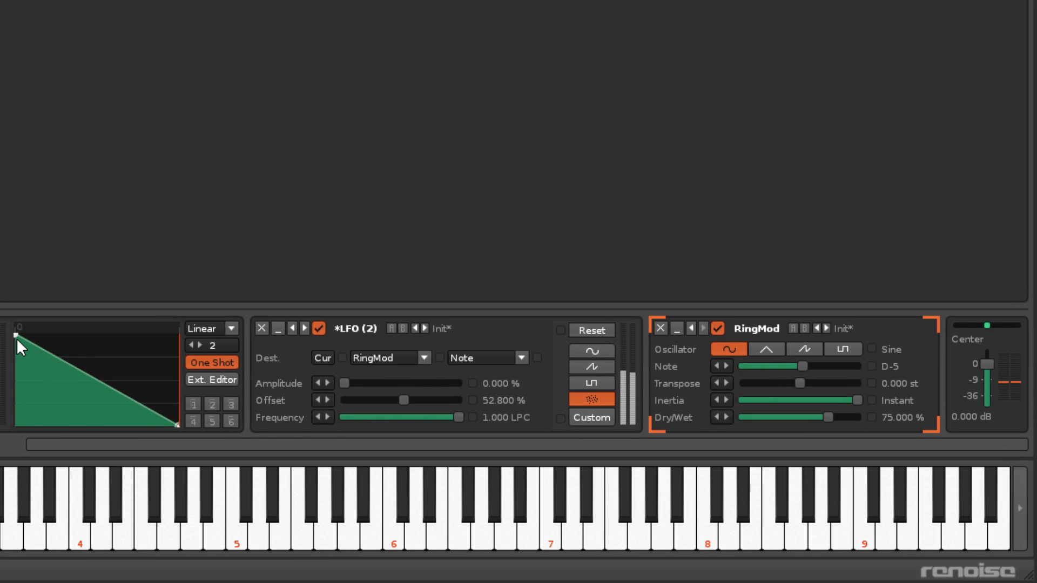
# Step: Lower the start point of the first LFO's custom envelope to 0 %, and raise it back to about half height
pyautogui.moveTo(3, 335); pyautogui.dragTo(3, 424)
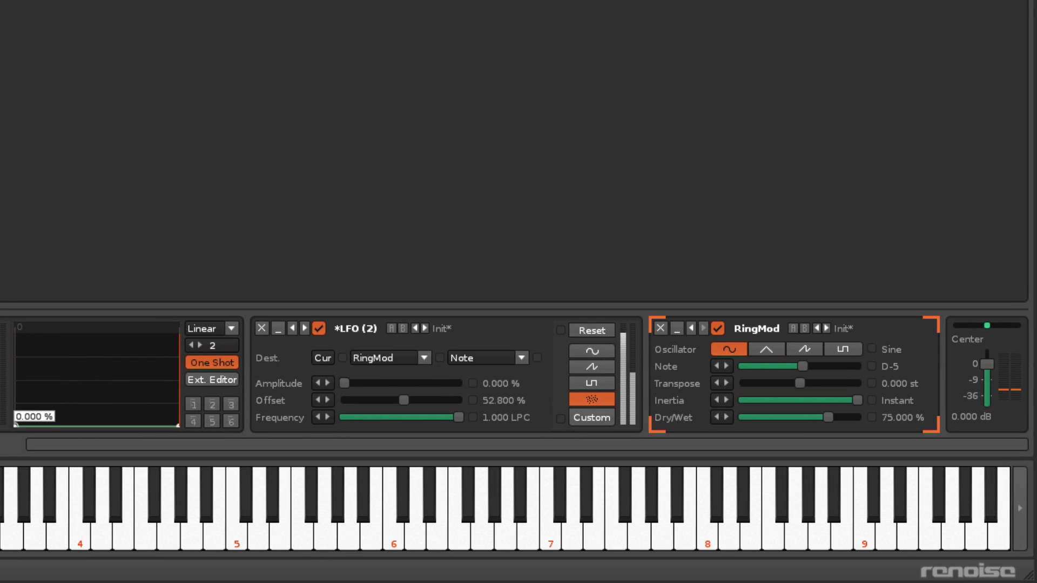
pyautogui.moveTo(16, 425); pyautogui.dragTo(16, 377)
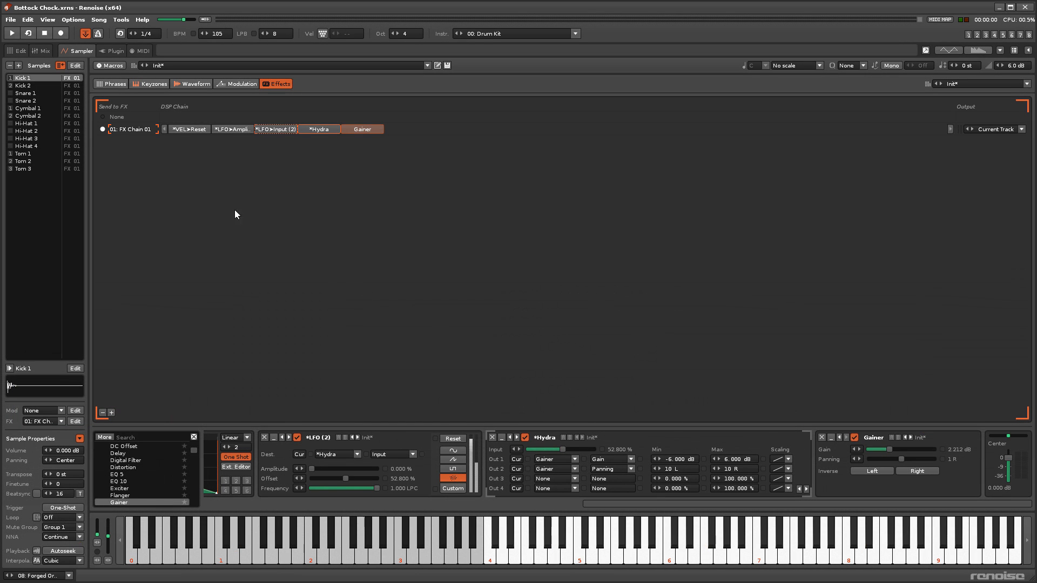
# Step: Duplicate FX Chain 01 four times so that the drum kit has five identical effect chains
pyautogui.rightClick(136, 129)
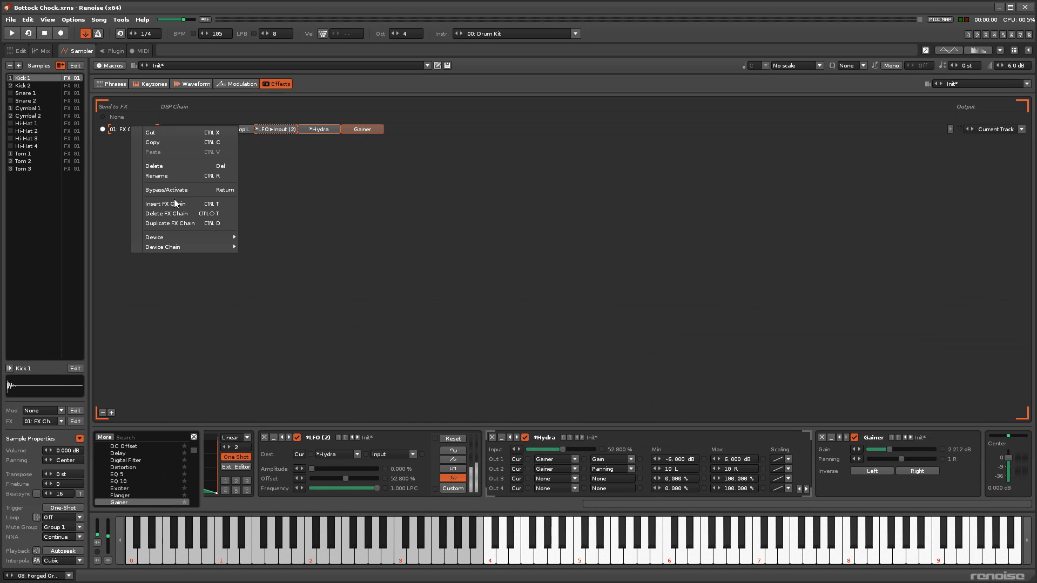
pyautogui.click(177, 222)
pyautogui.rightClick(138, 142)
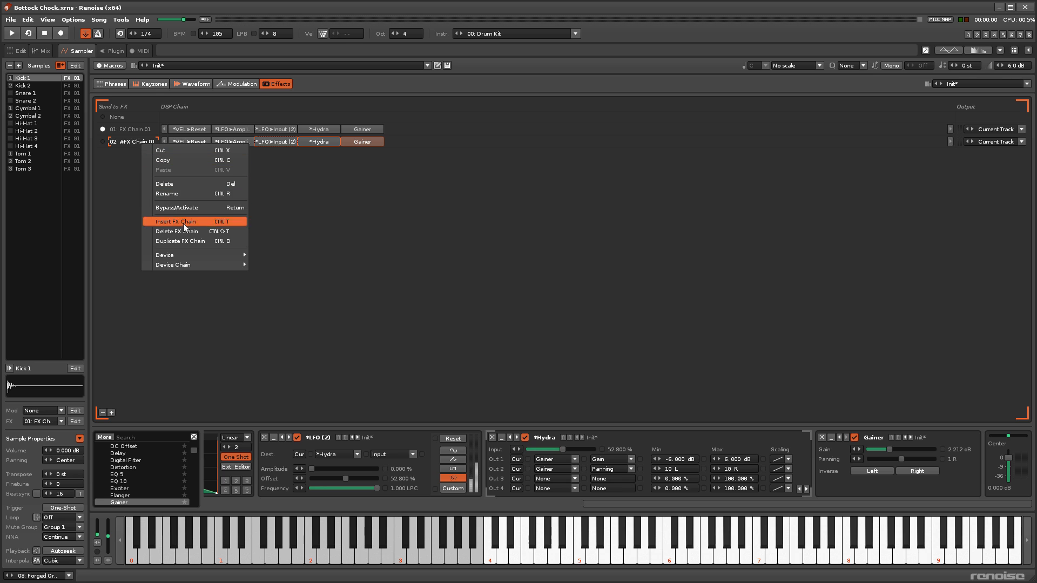
pyautogui.click(183, 240)
pyautogui.rightClick(139, 153)
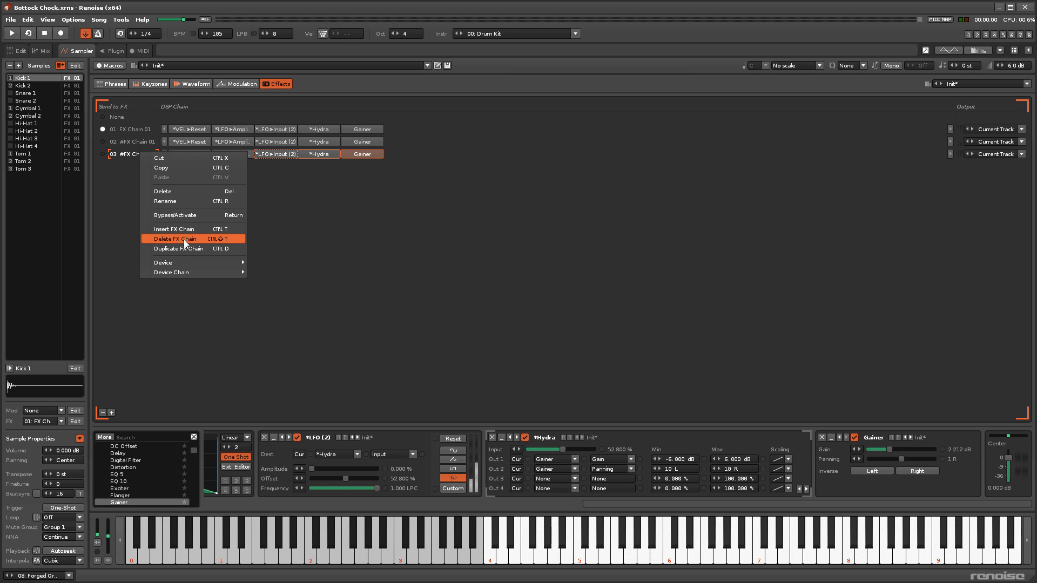
pyautogui.click(179, 248)
pyautogui.rightClick(139, 168)
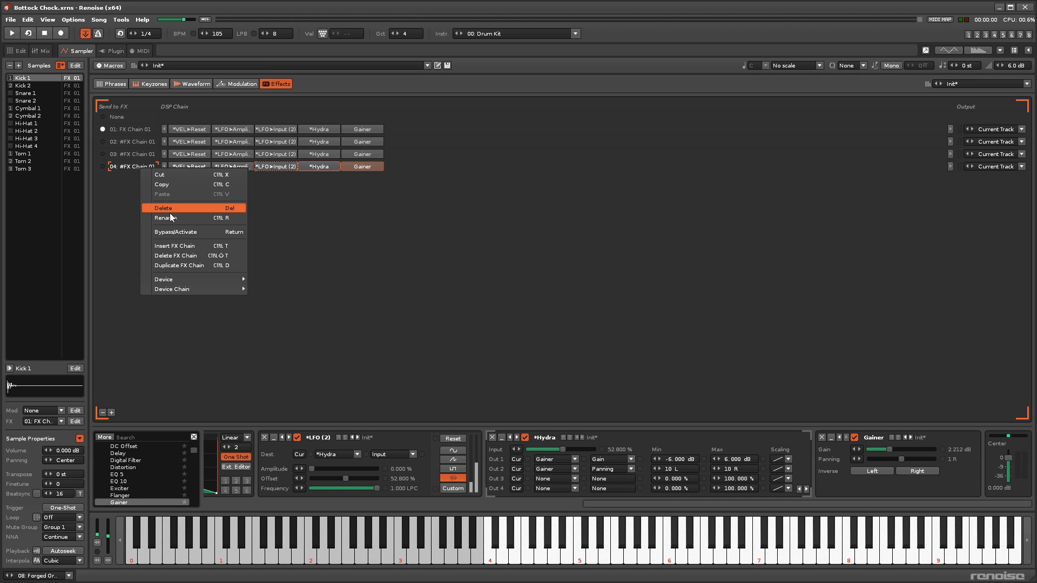
pyautogui.click(179, 265)
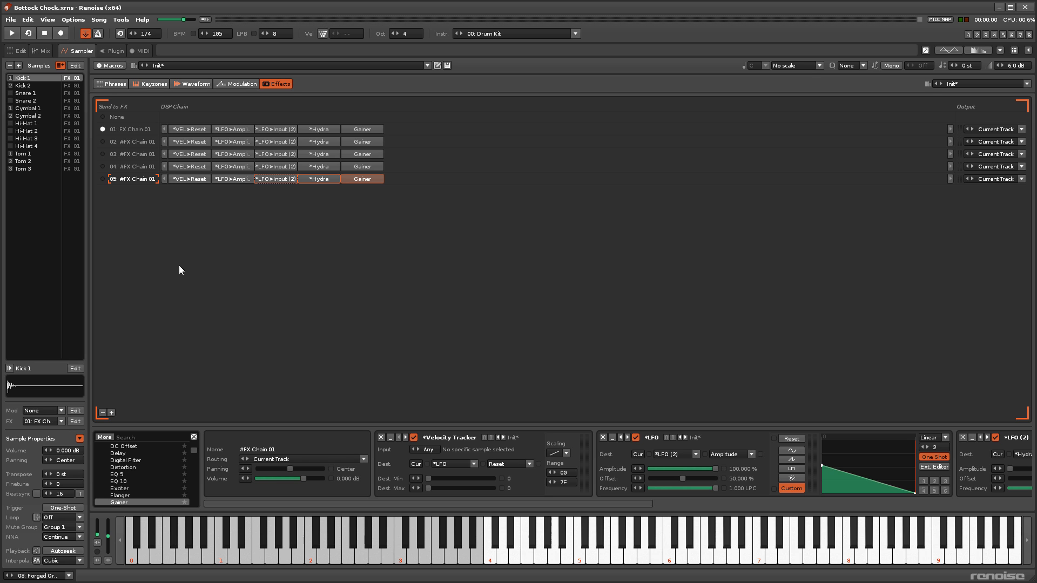
pyautogui.moveTo(417, 499); pyautogui.dragTo(796, 501)
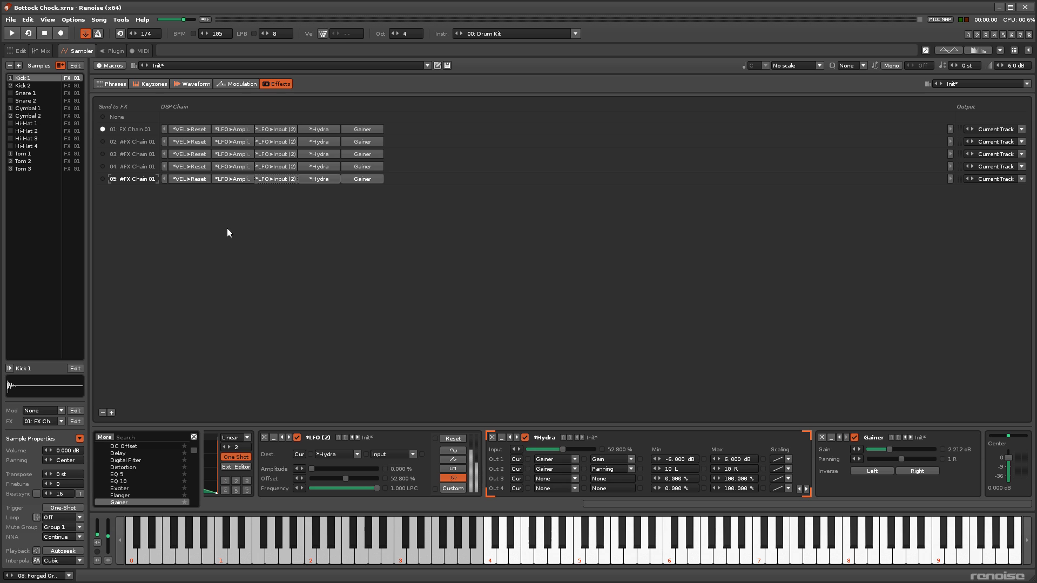
# Step: Send Snare 1 and Snare 2 to FX chain 02, and Cymbal 1 and Cymbal 2 to FX chain 03
pyautogui.click(34, 96)
pyautogui.keyDown('shift'); pyautogui.click(46, 102); pyautogui.keyUp('shift')
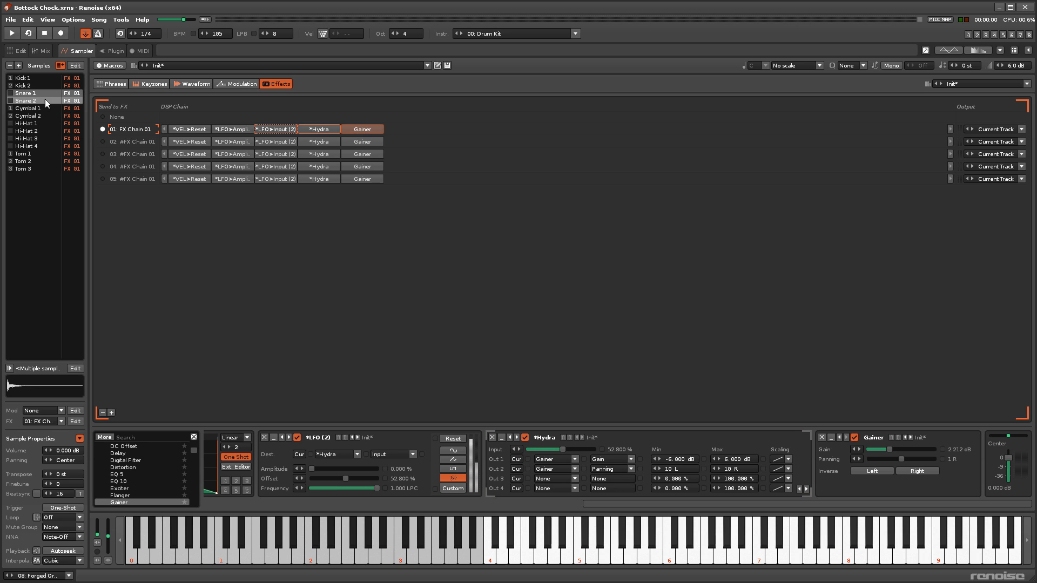
pyautogui.click(103, 142)
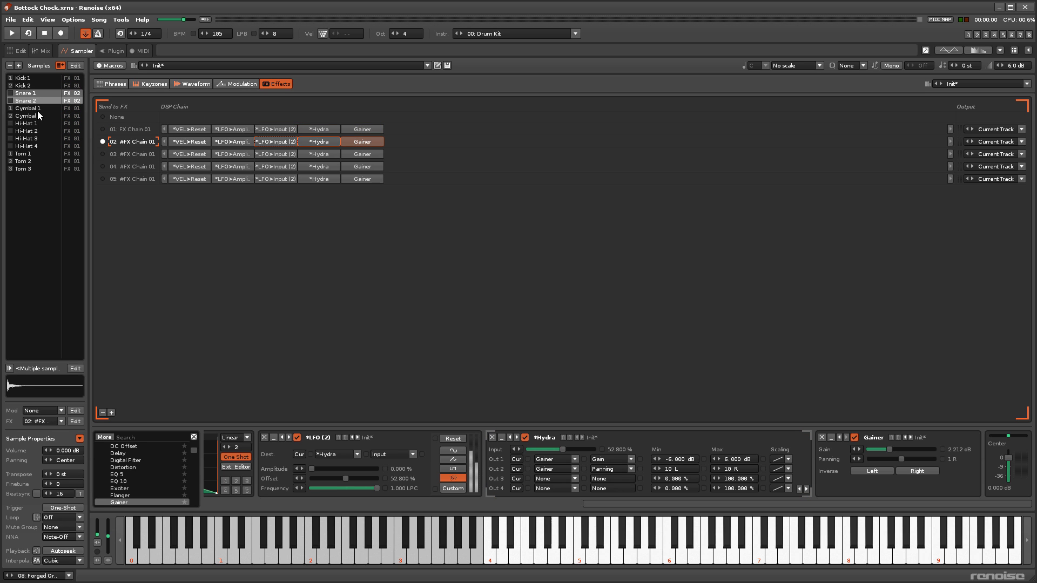
pyautogui.click(36, 109)
pyautogui.keyDown('shift'); pyautogui.click(47, 117); pyautogui.keyUp('shift')
pyautogui.click(103, 154)
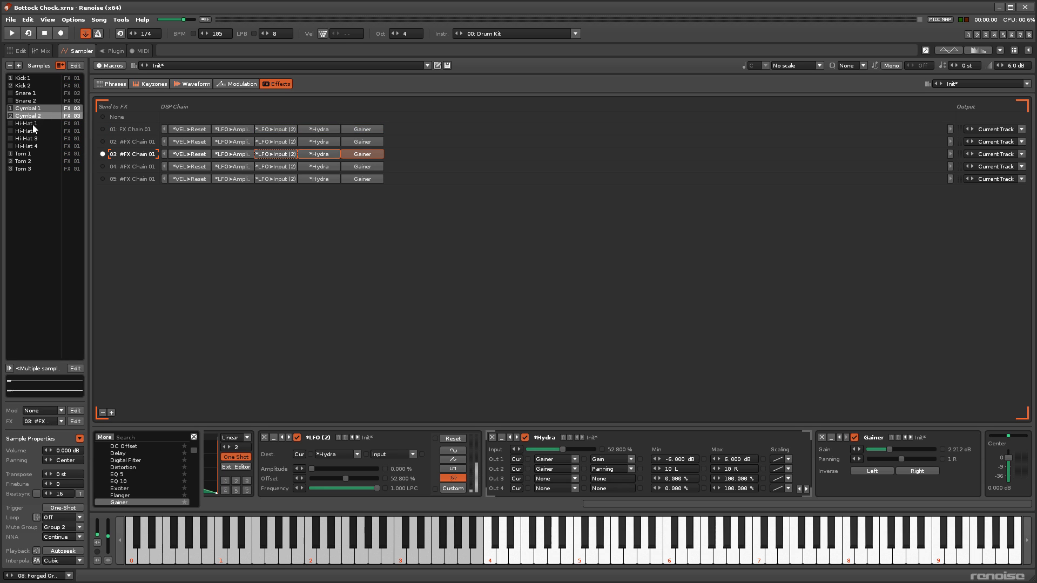
# Step: Send Hi-Hat 1 through Hi-Hat 4 to FX chain 04, and Tom 1 through Tom 3 to FX chain 05
pyautogui.click(34, 124)
pyautogui.keyDown('shift'); pyautogui.click(30, 147); pyautogui.keyUp('shift')
pyautogui.click(102, 167)
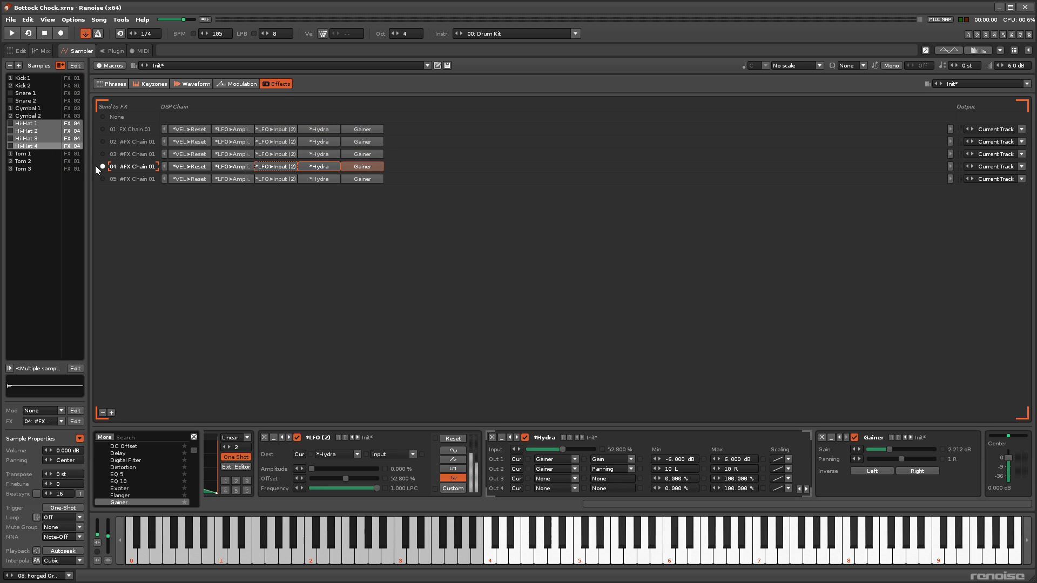
pyautogui.click(28, 154)
pyautogui.click(103, 180)
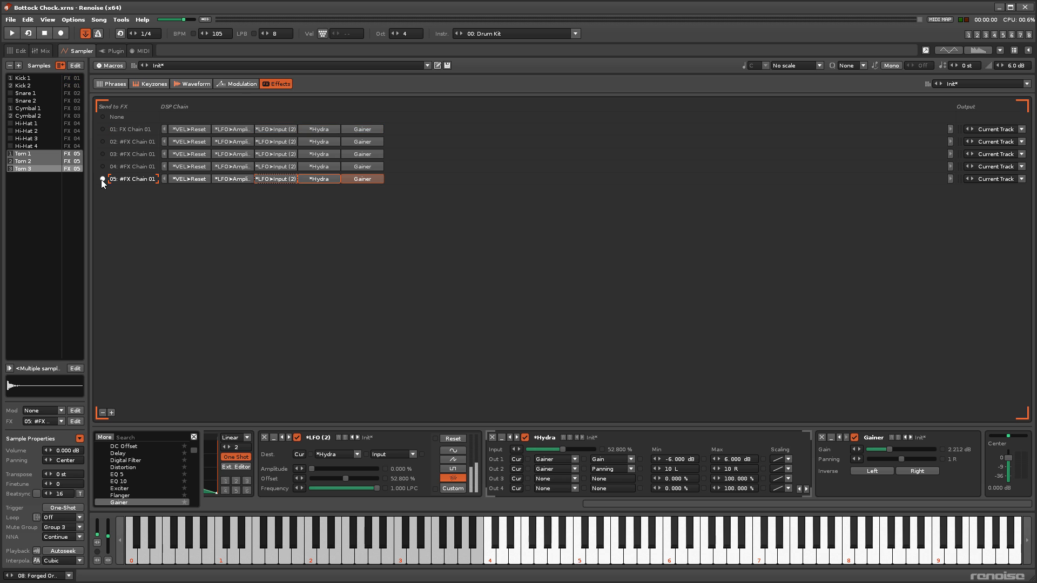